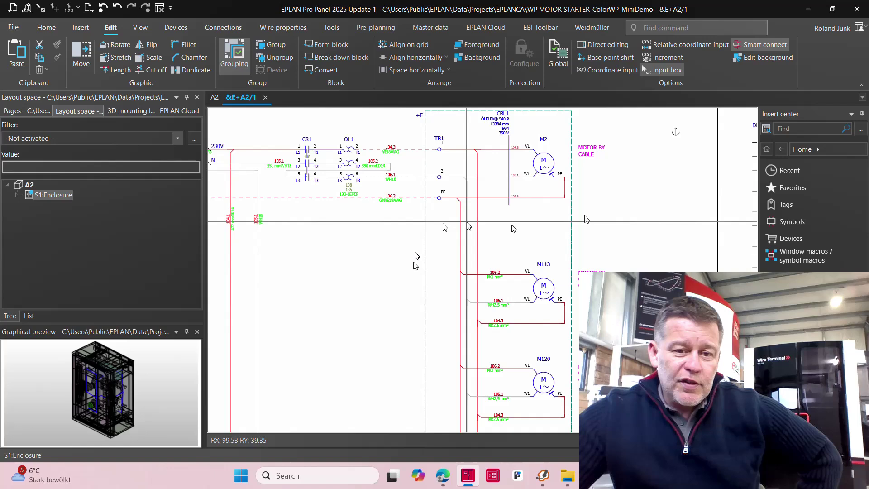
# - Show the A2 layout space and inspect the routed wires between the CR1 contactor and the OL1 overload relay
pyautogui.click(217, 97)
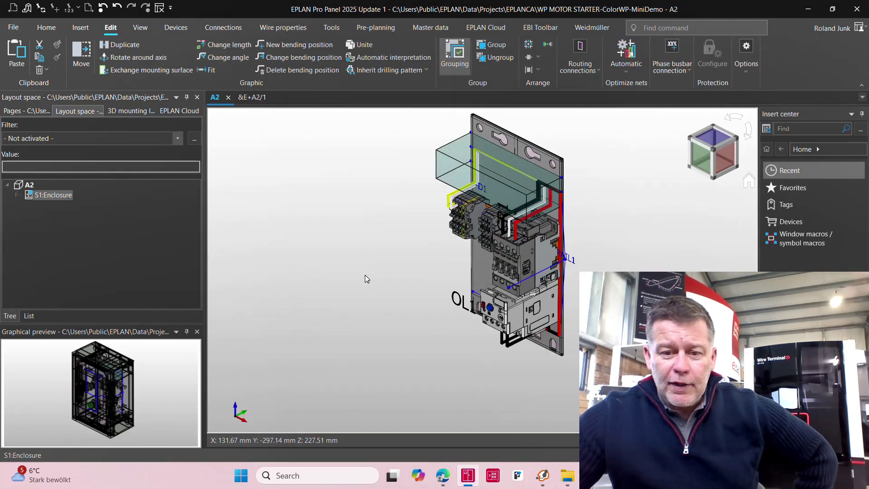
pyautogui.scroll(3, 509, 232)
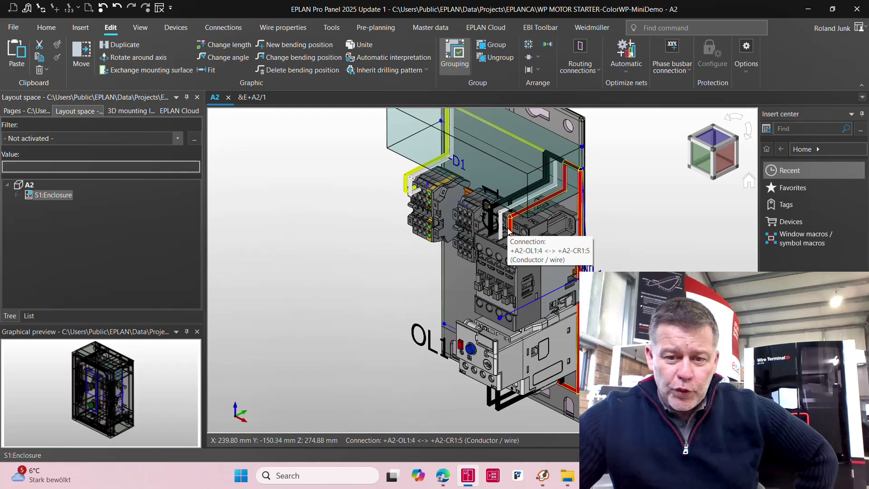
pyautogui.click(582, 265)
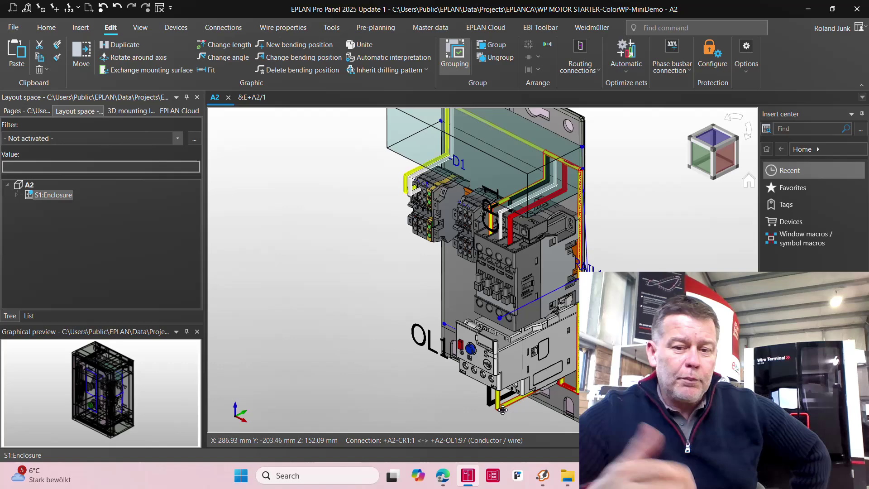
# - Start a wire fabrication export in the Rittal - WireTerminal WT format and open the settings of scheme WP2
pyautogui.click(13, 27)
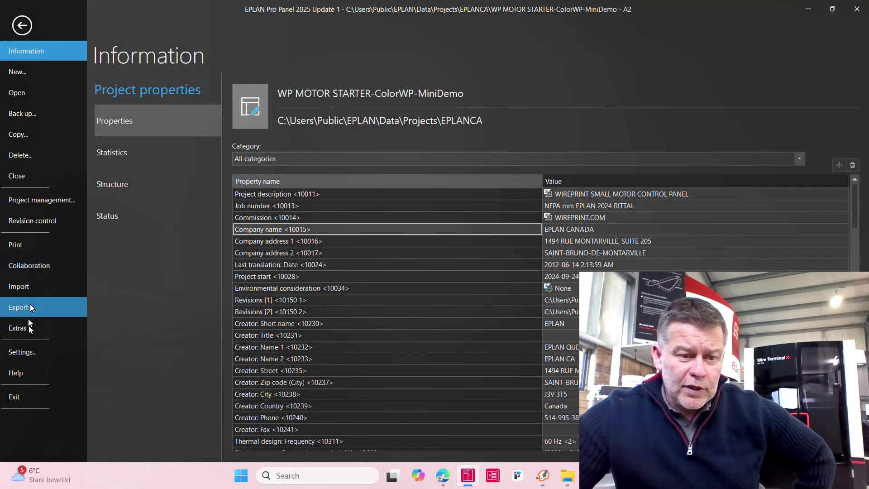
pyautogui.click(29, 304)
pyautogui.click(132, 312)
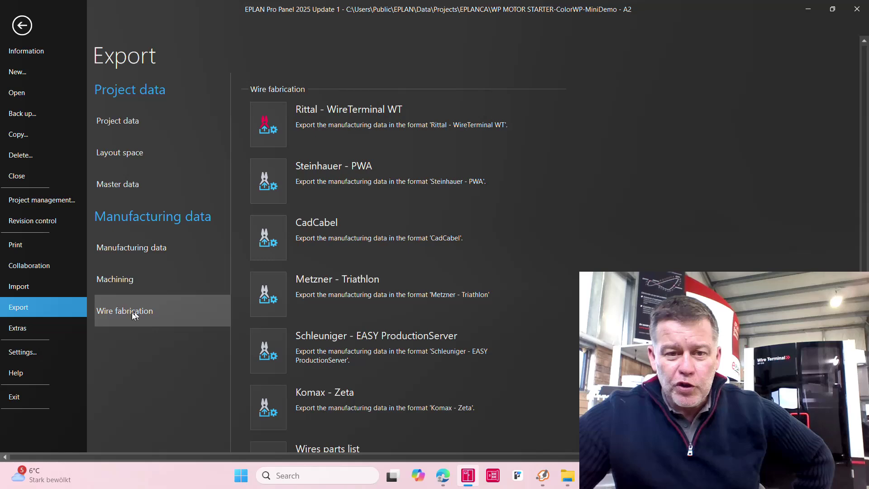
pyautogui.click(268, 136)
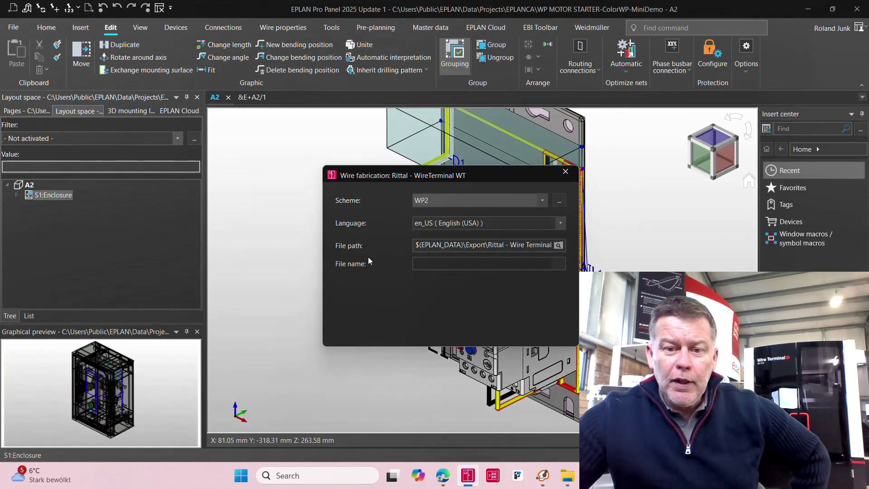
pyautogui.click(559, 200)
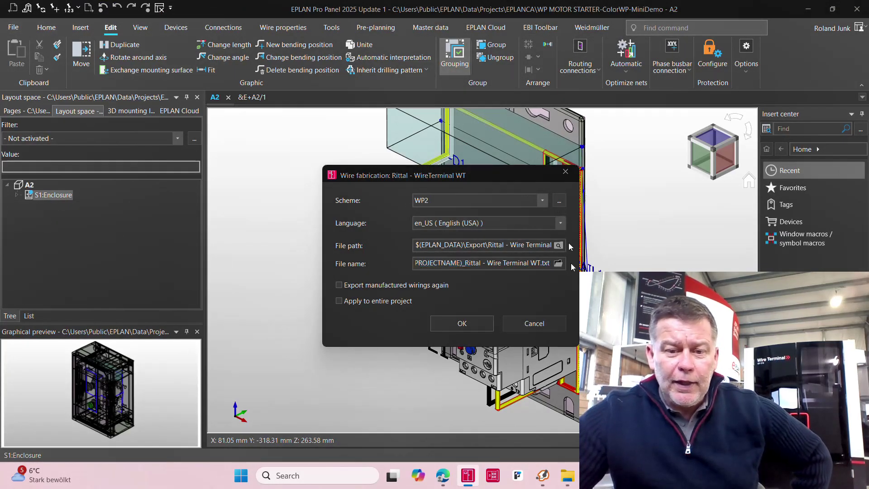
# - Review the scheme's routing direction codes for up, down, left and right, then close the settings and cancel the export
pyautogui.click(390, 193)
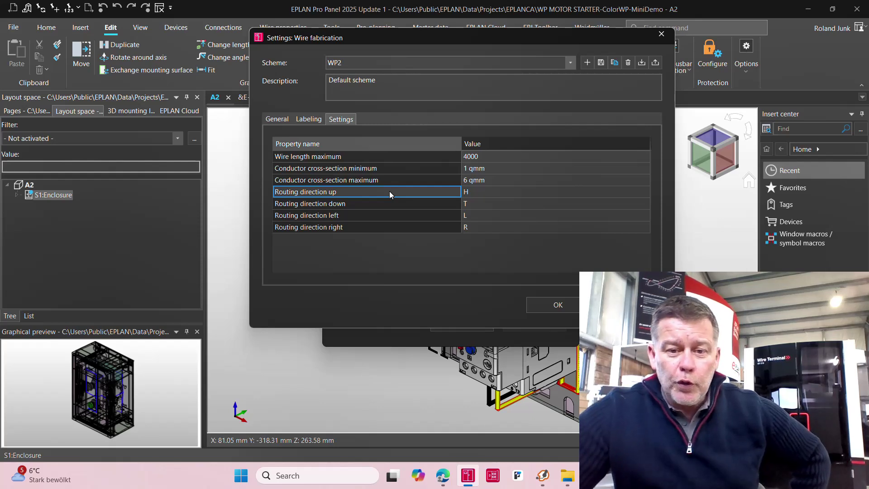
pyautogui.click(476, 192)
pyautogui.click(478, 204)
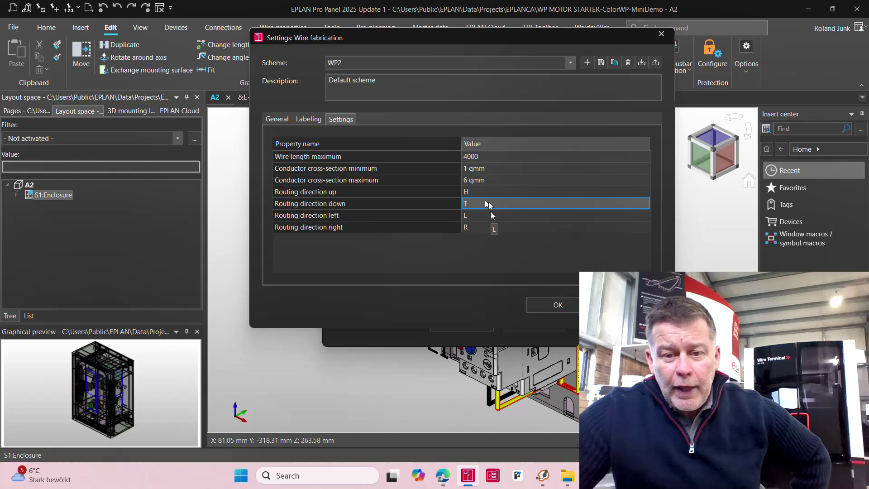
pyautogui.click(494, 216)
pyautogui.click(496, 227)
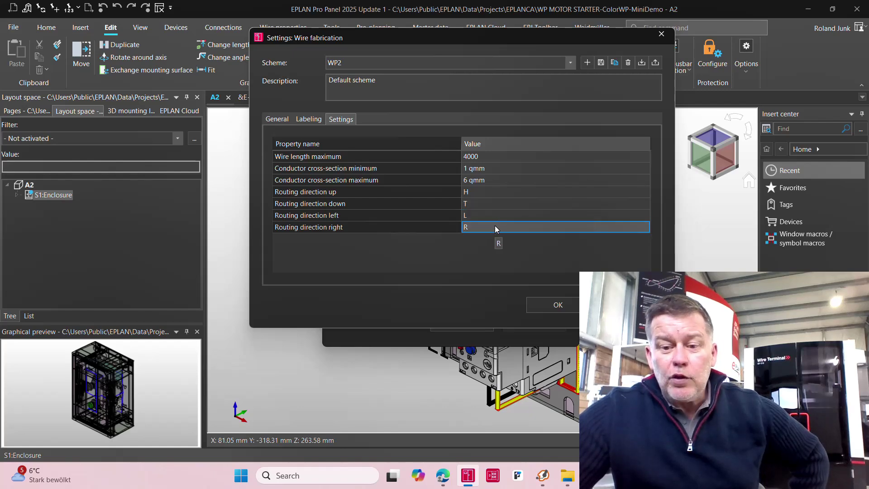
pyautogui.click(558, 305)
pyautogui.click(534, 322)
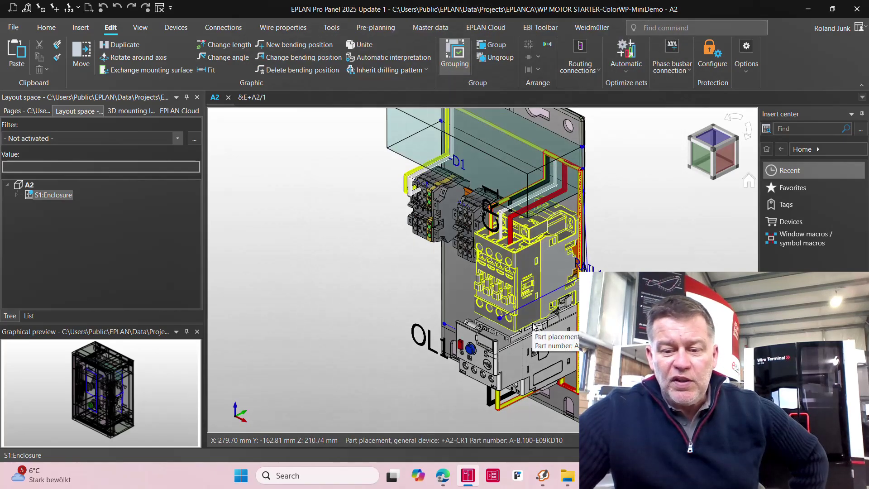
# - Open the exported WP MOTOR STARTER-ColorWP-MiniDemo text file, examine its routing direction codes, then close it and return to the layout space
pyautogui.click(568, 475)
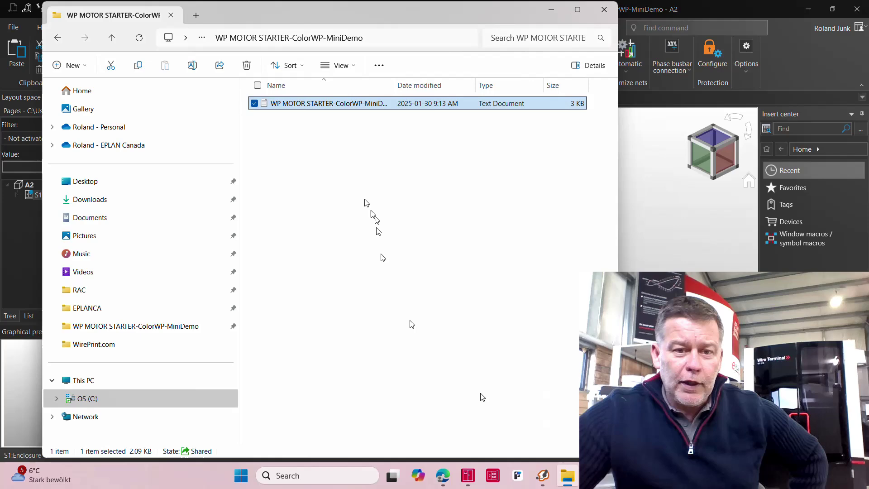
pyautogui.doubleClick(323, 103)
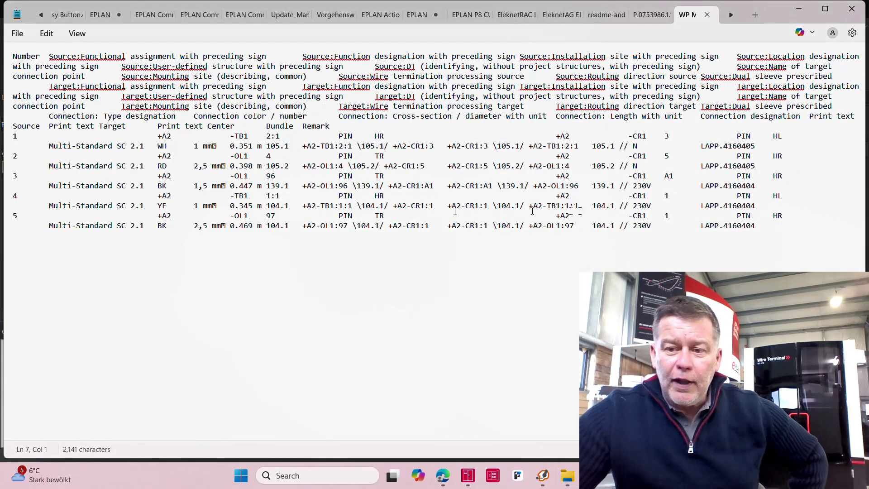
pyautogui.moveTo(770, 141); pyautogui.dragTo(781, 139)
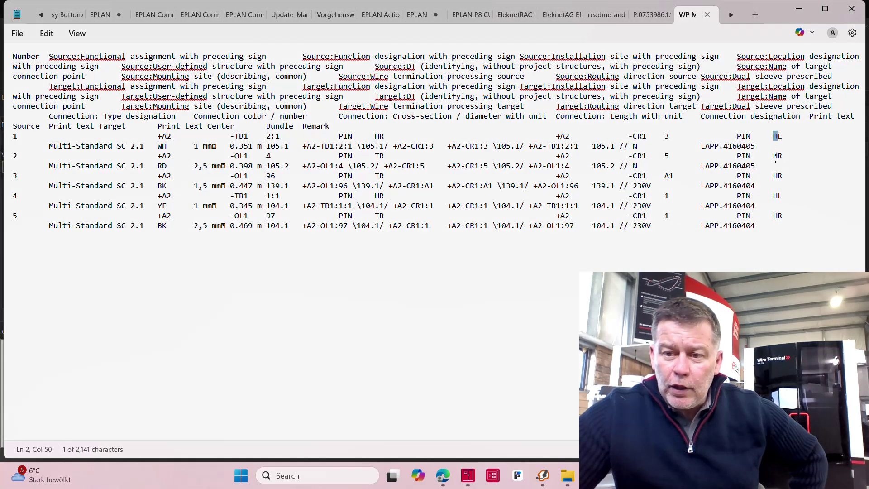
pyautogui.tripleClick(777, 156)
pyautogui.click(777, 159)
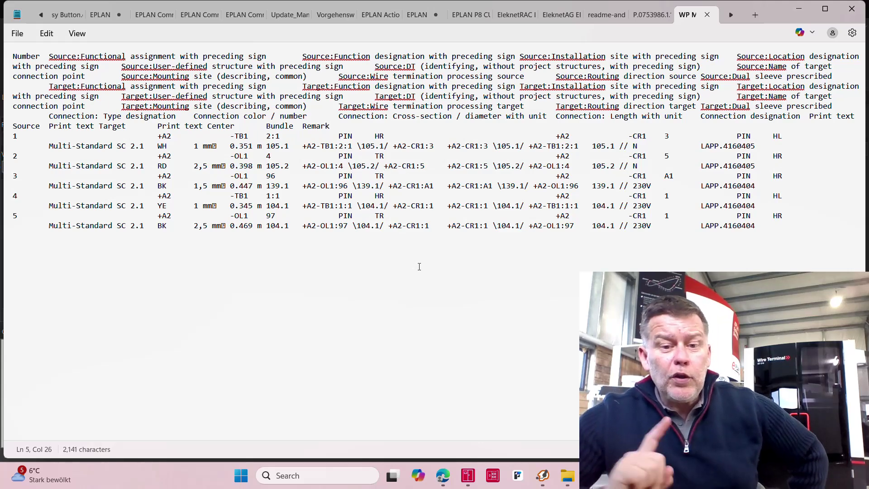
pyautogui.click(852, 8)
pyautogui.click(664, 246)
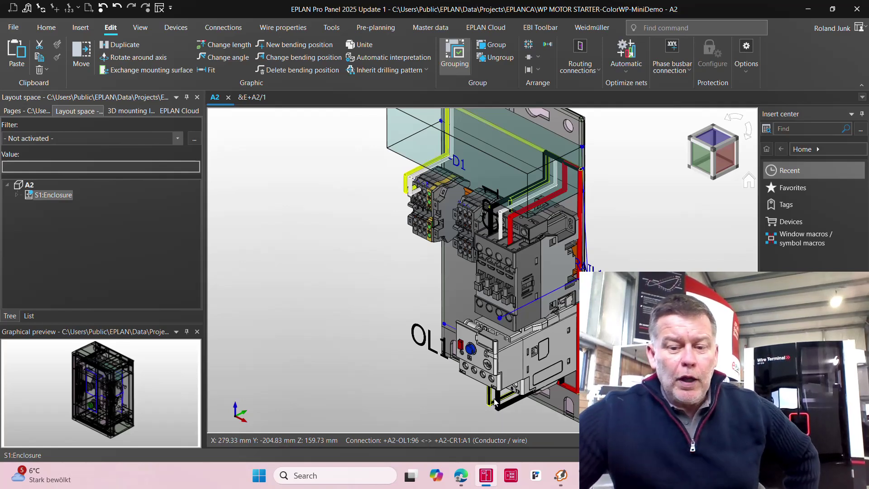
# - Switch to the Wire Terminal web interface in the browser and open the Print text alignment base resource
pyautogui.click(461, 476)
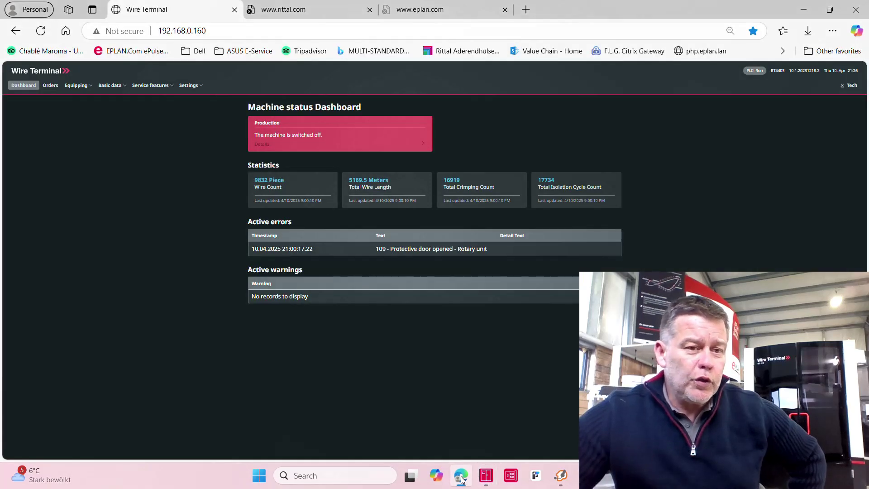
pyautogui.click(77, 86)
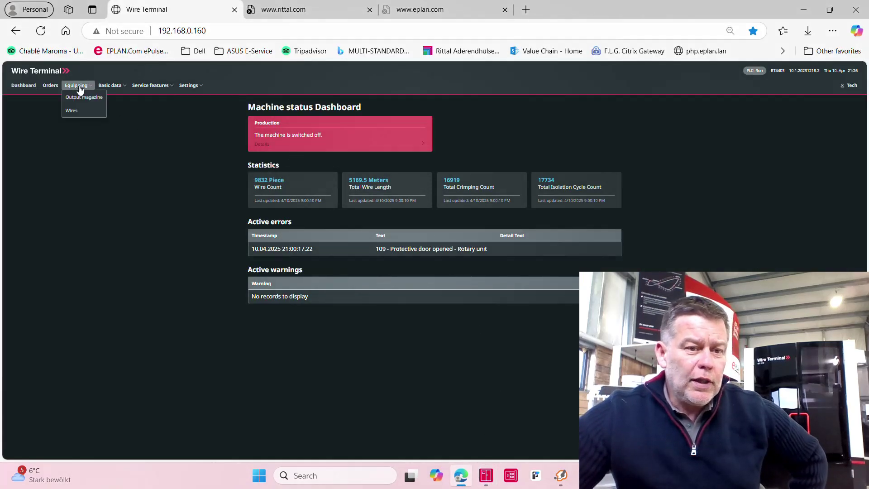
pyautogui.click(110, 86)
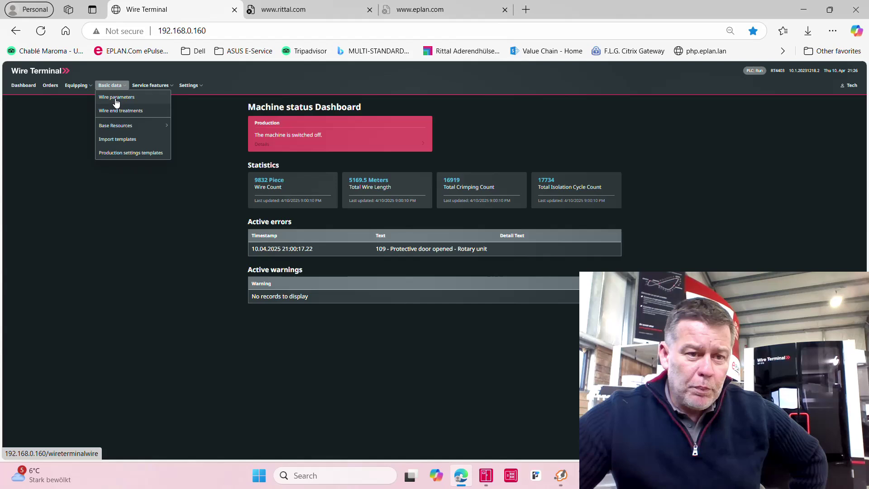
pyautogui.moveTo(126, 131)
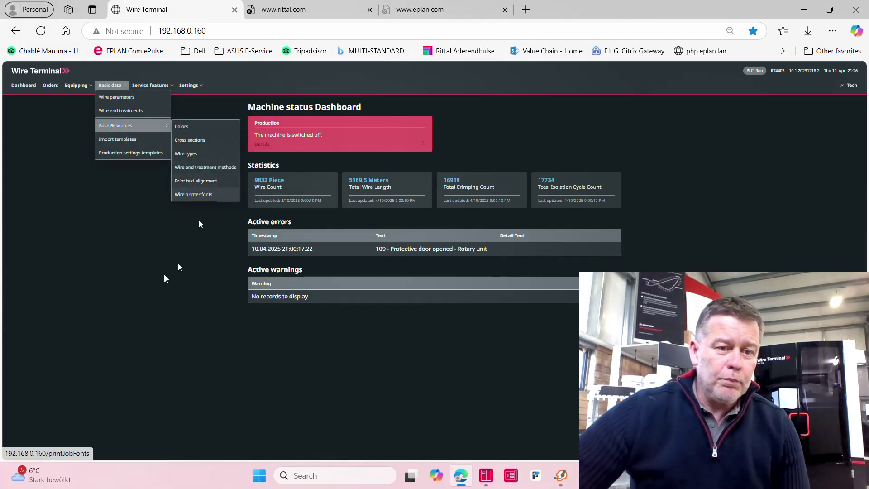
pyautogui.keyDown('ctrl'); pyautogui.scroll(1, 189, 236); pyautogui.keyUp('ctrl')
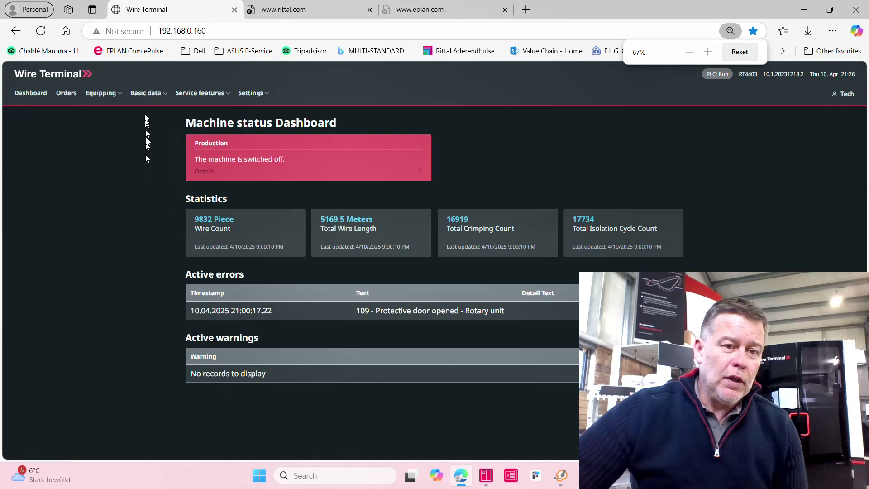
pyautogui.click(149, 93)
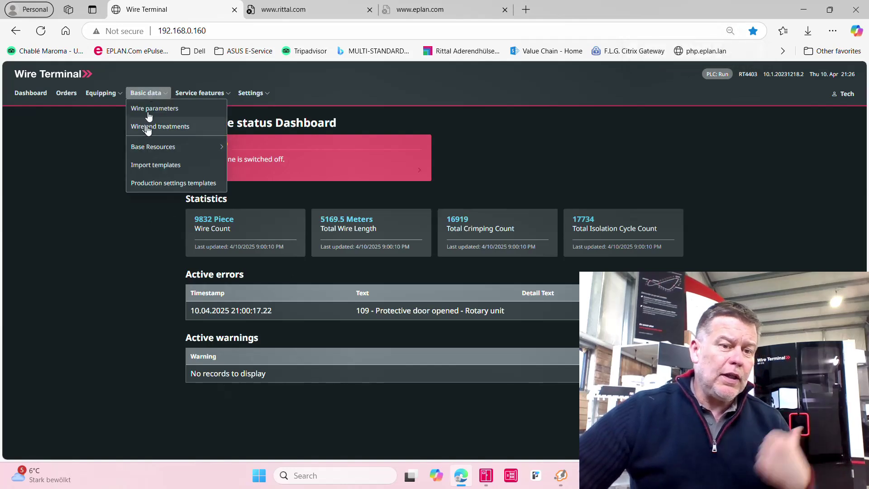
pyautogui.moveTo(151, 147)
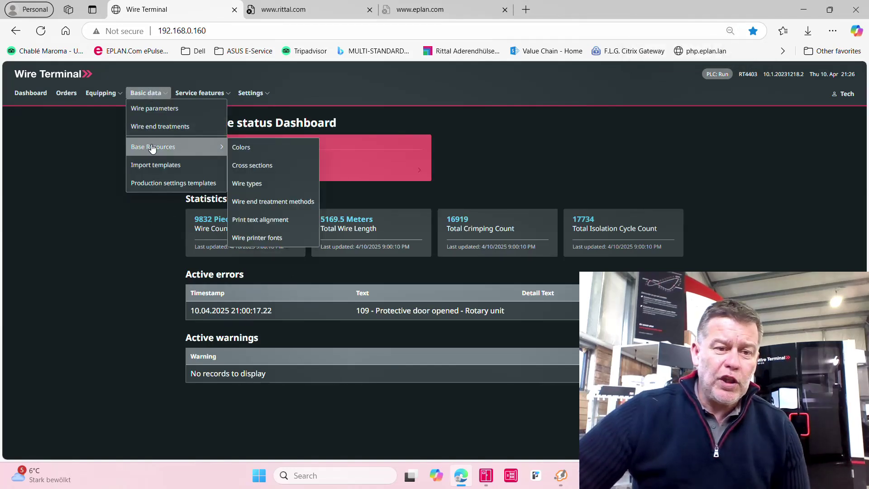
pyautogui.click(262, 220)
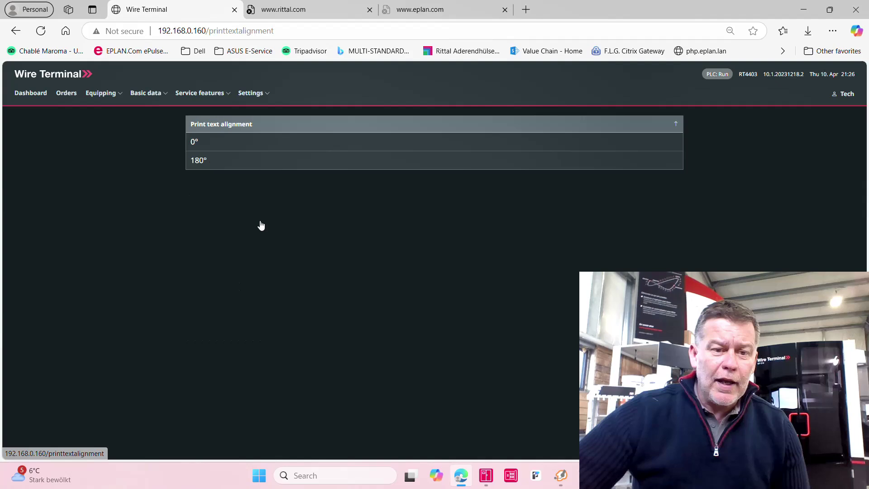
# - Examine the synonyms assigned to the 0° and 180° print text alignments, checking TL, TR, HL and HR
pyautogui.click(202, 143)
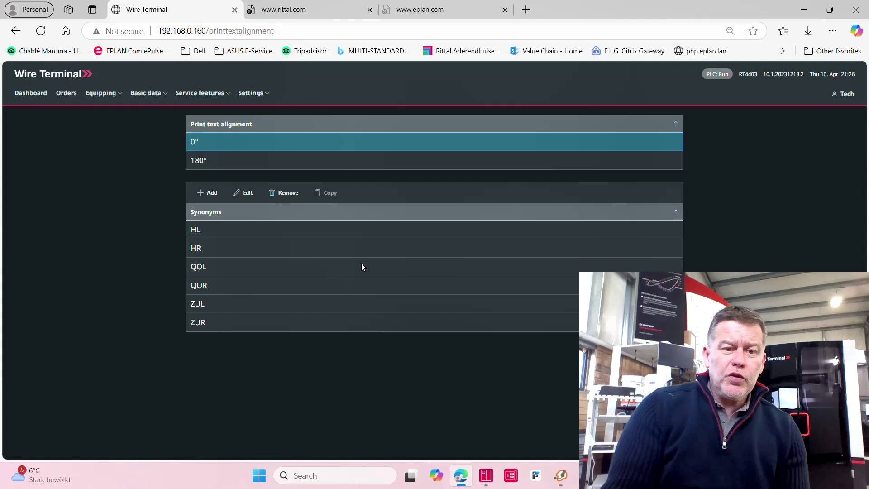
pyautogui.click(220, 165)
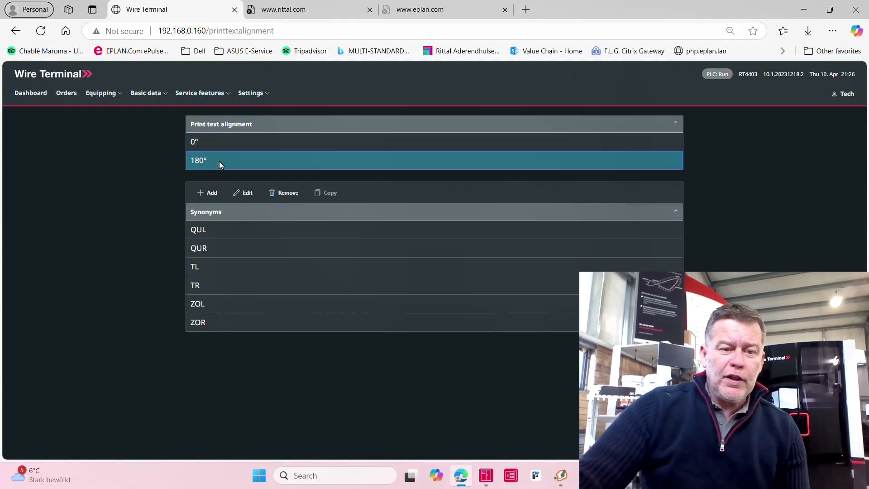
pyautogui.click(209, 272)
pyautogui.click(209, 286)
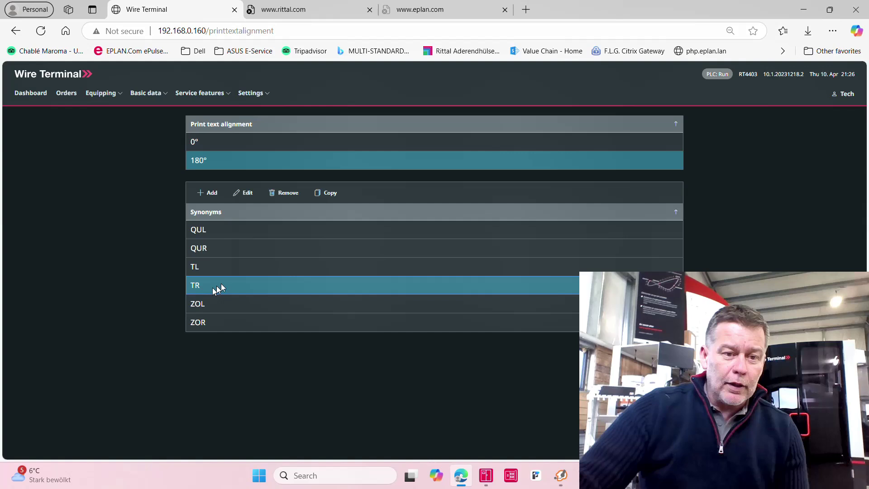
pyautogui.click(206, 144)
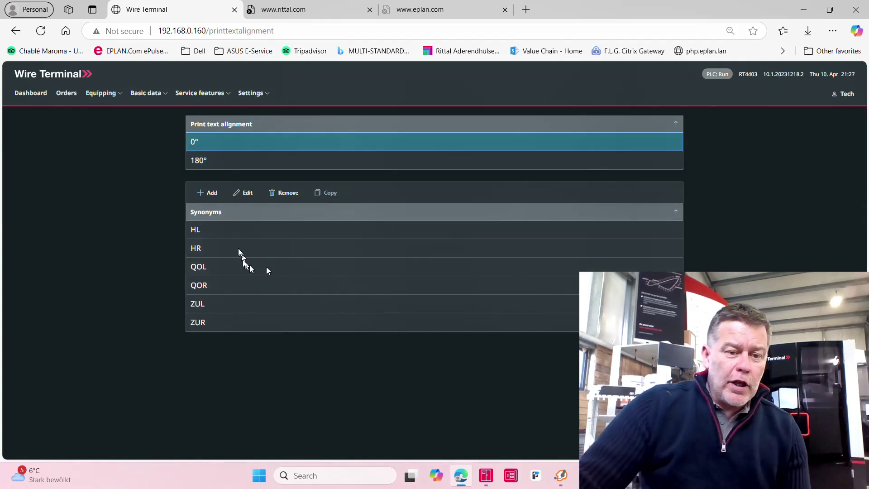
pyautogui.click(228, 230)
pyautogui.click(228, 247)
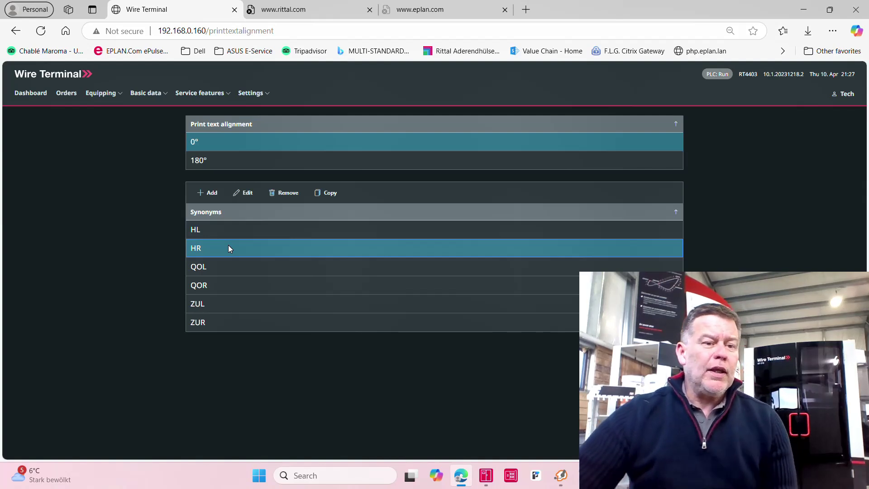
# - Add a new order named "test new" and set its order type to Series order
pyautogui.click(73, 95)
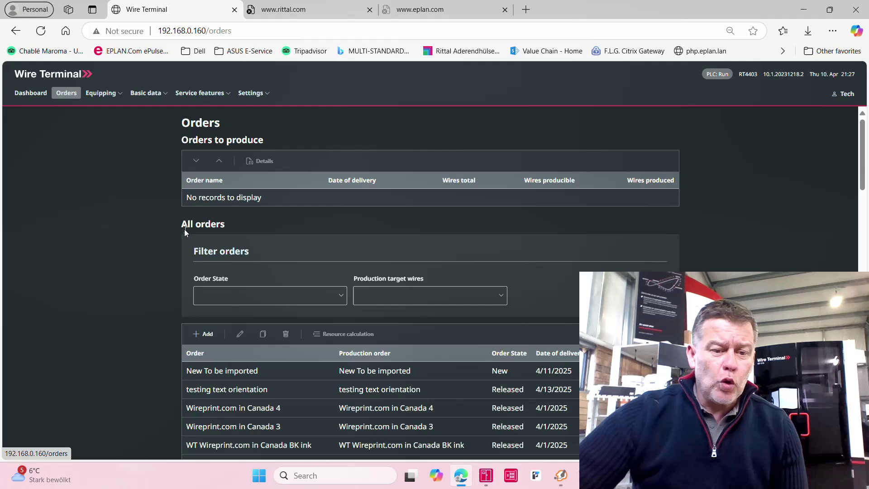
pyautogui.click(209, 335)
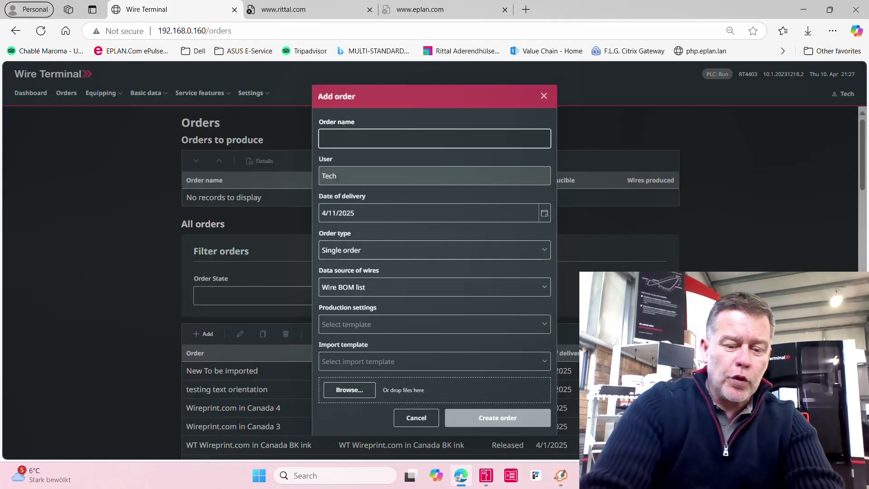
pyautogui.write('test new')
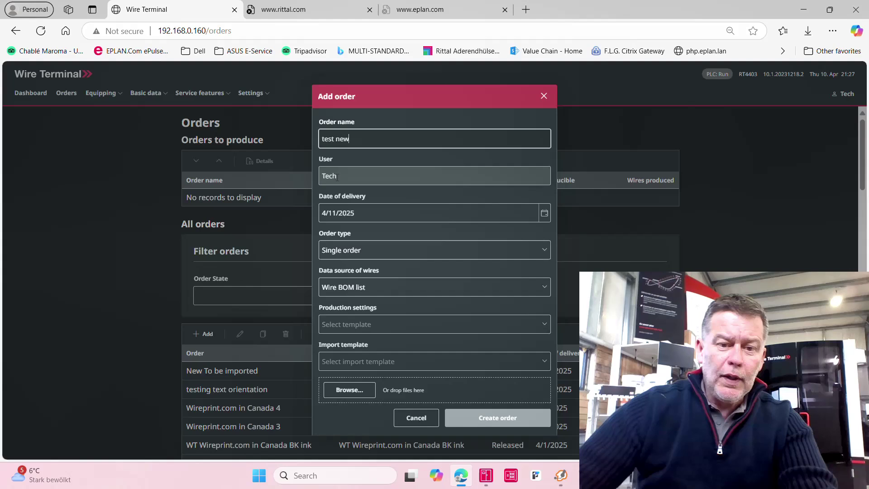
pyautogui.click(378, 252)
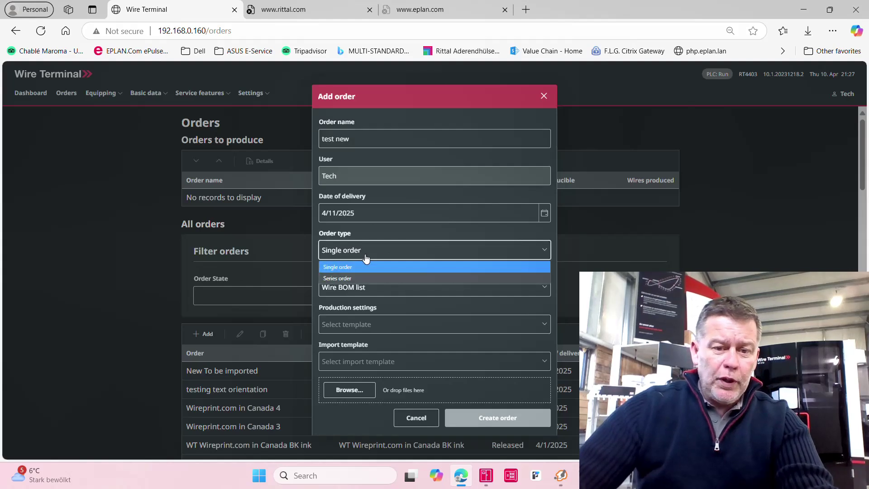
pyautogui.click(357, 278)
# - Set the order's production settings to WT_SMARTW_Sort by_LOC_mm2_m_S and its import template to WP Template Eplan CA w_ST__wLOC__ST_w_0HLHR_180TLTR
pyautogui.click(349, 324)
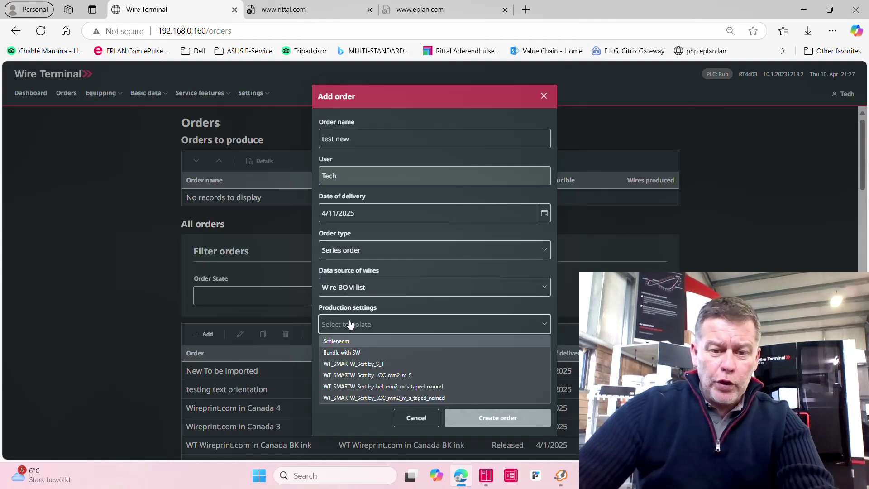
pyautogui.click(386, 376)
pyautogui.click(372, 365)
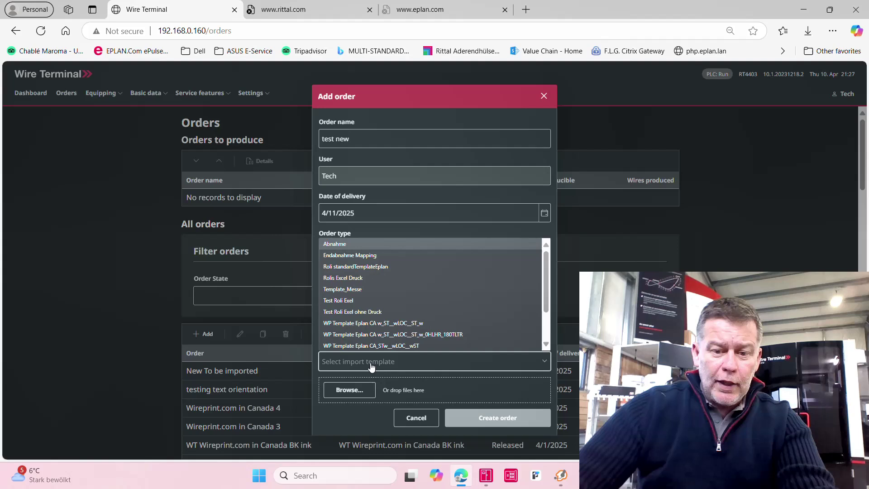
pyautogui.click(417, 335)
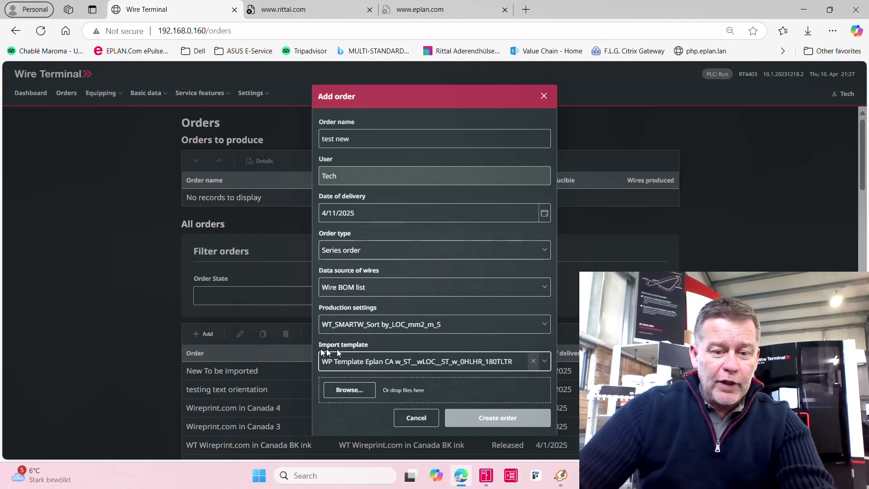
# - Upload the WP MOTOR STARTER-ColorWP-MiniDemo text file as the wire list and create the order
pyautogui.click(360, 390)
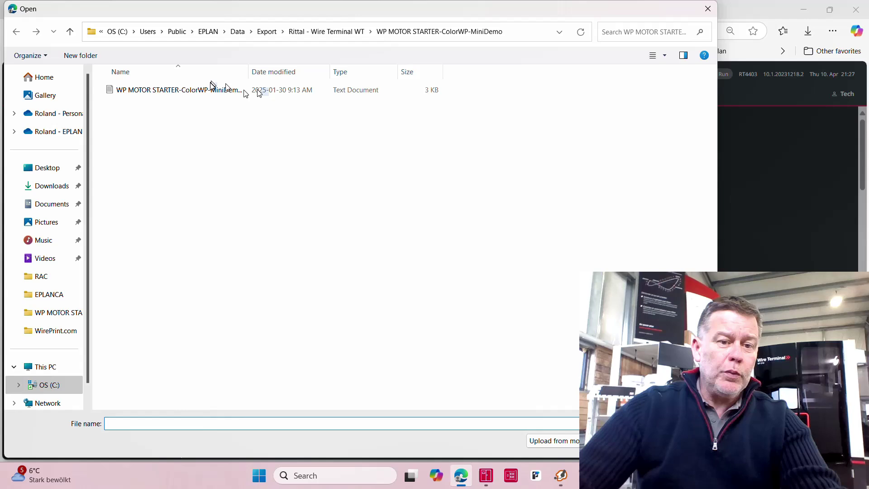
pyautogui.doubleClick(223, 96)
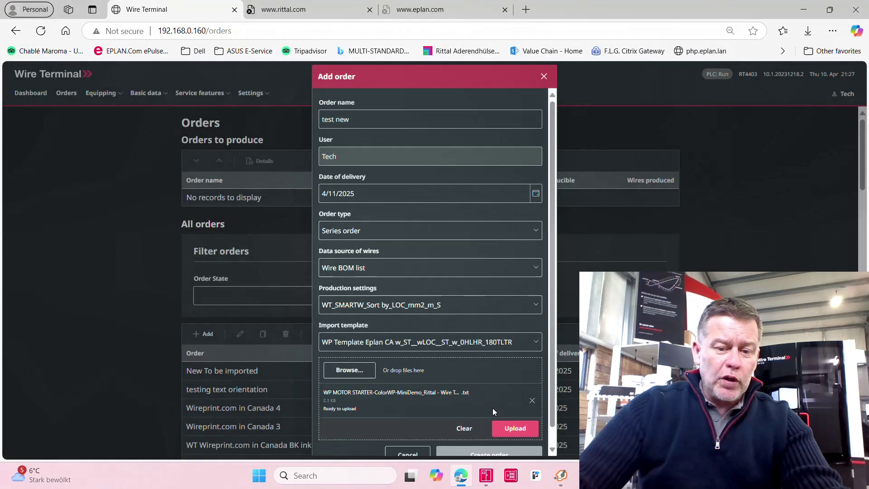
pyautogui.click(516, 429)
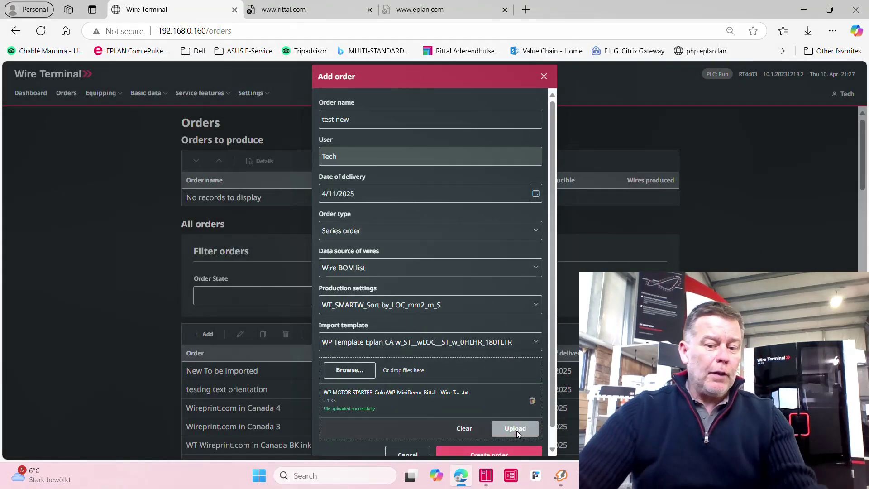
pyautogui.click(497, 451)
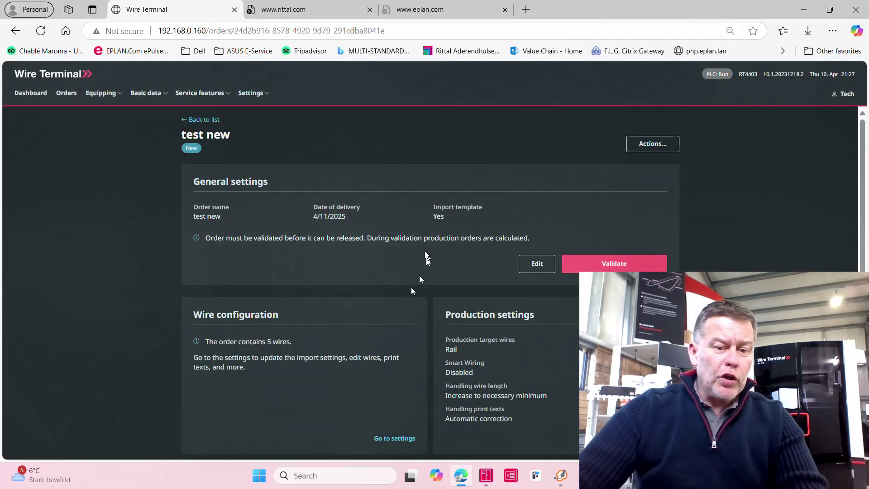
# - Reopen the test new order from the order list and open the print text mapping in its wire import settings
pyautogui.click(73, 95)
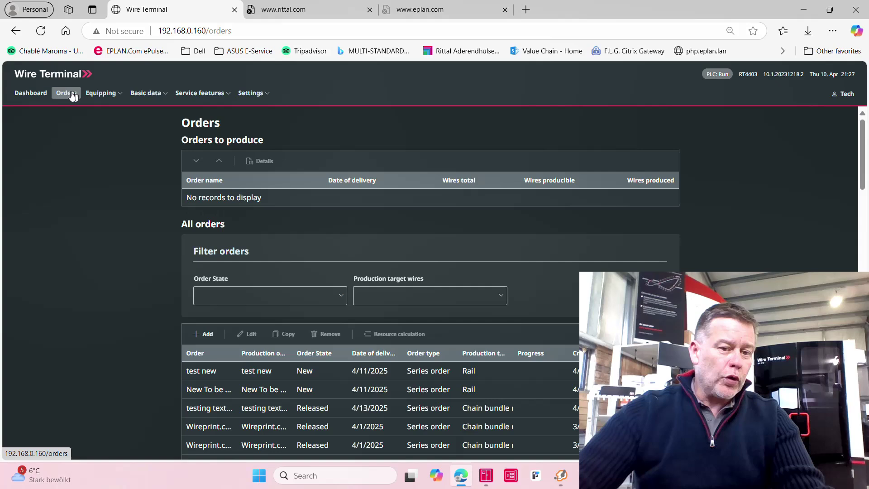
pyautogui.doubleClick(213, 369)
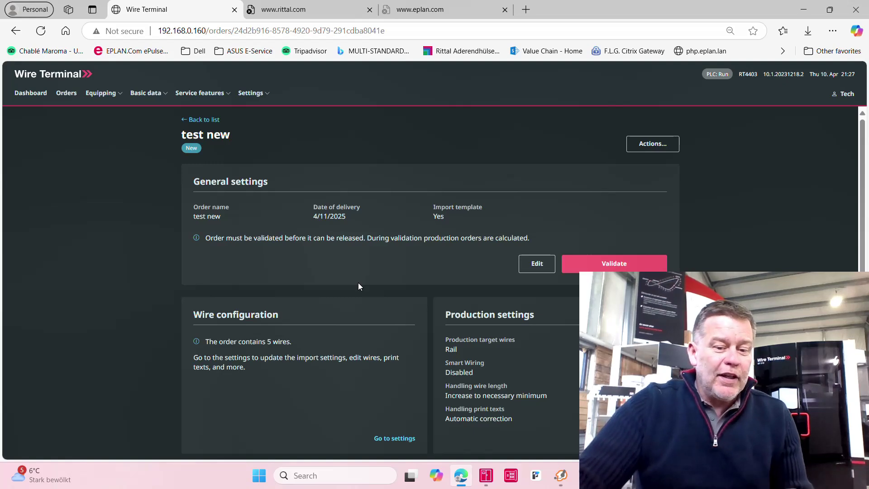
pyautogui.click(398, 439)
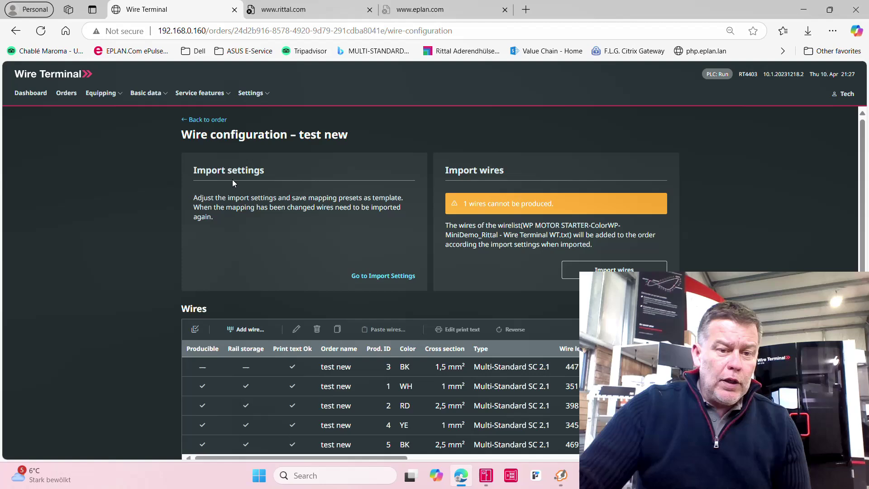
pyautogui.click(374, 278)
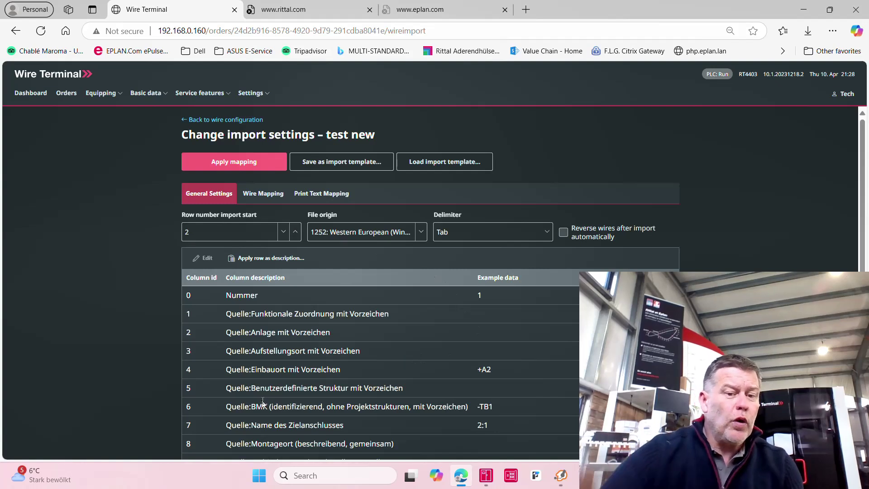
pyautogui.click(332, 195)
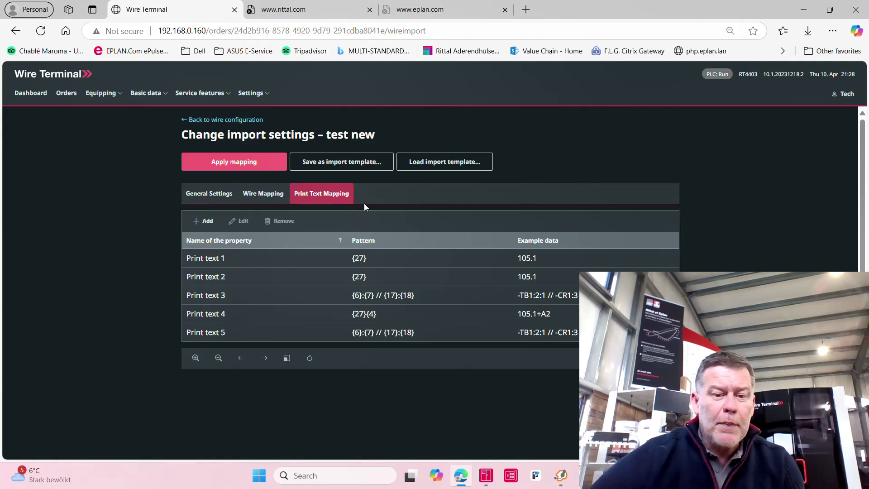
# - Examine the mapping details of Print text 1 and Print text 2, closing them without changes
pyautogui.click(560, 261)
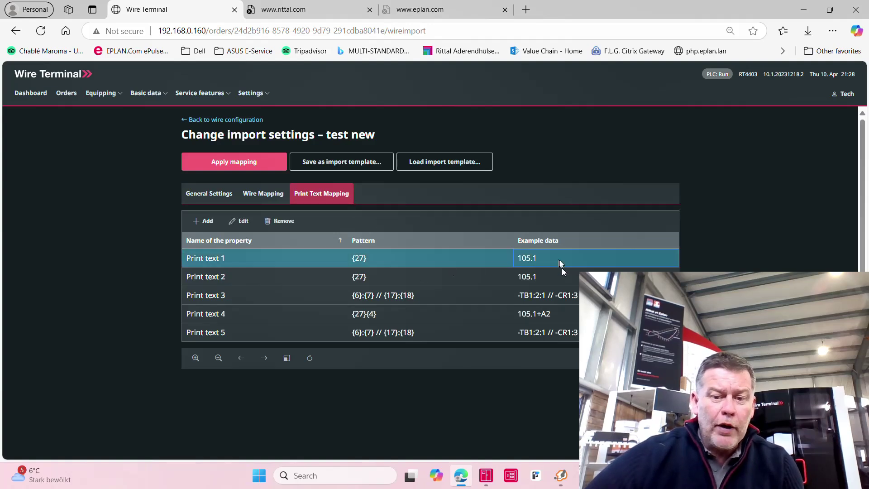
pyautogui.click(564, 279)
pyautogui.click(565, 264)
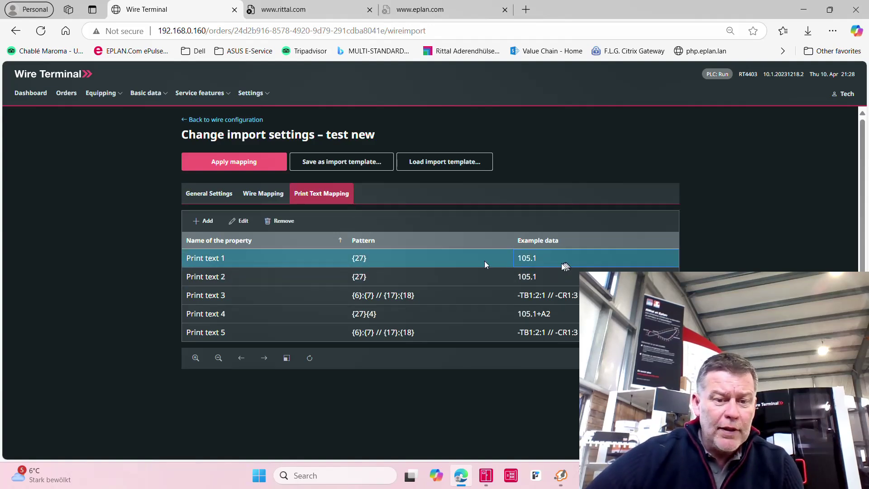
pyautogui.doubleClick(398, 262)
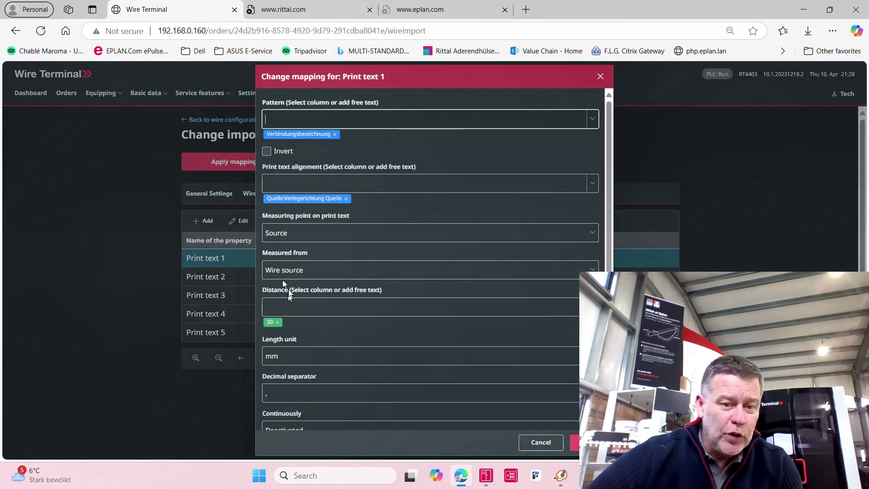
pyautogui.click(546, 442)
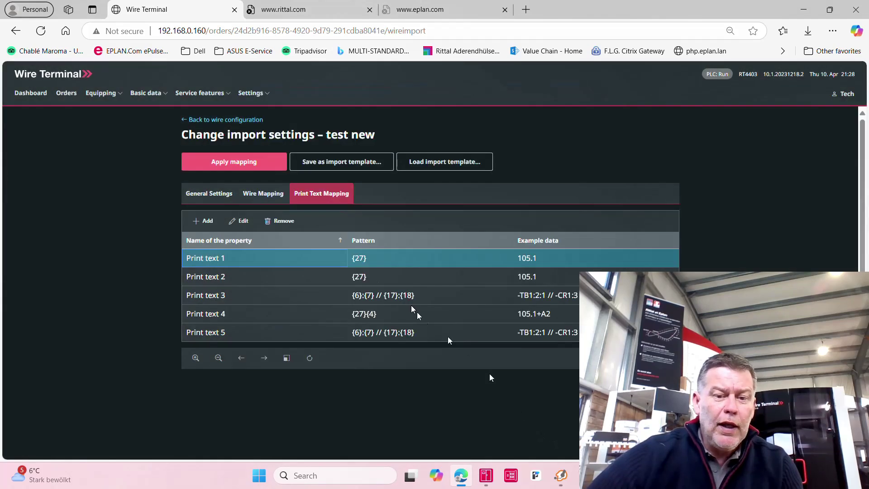
pyautogui.doubleClick(386, 284)
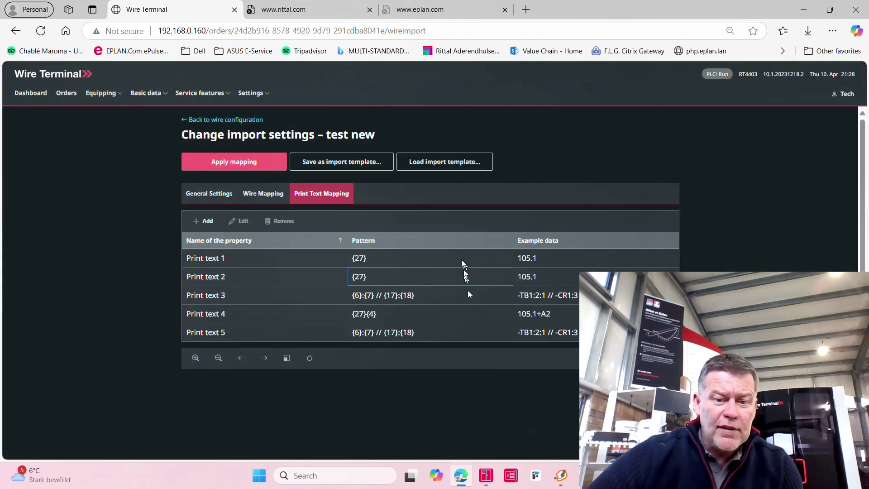
# - Examine the source routing direction column, Quelle:Verlegerichtung Quelle, among Print text 1's alignment choices, and cancel the mapping dialog
pyautogui.doubleClick(460, 261)
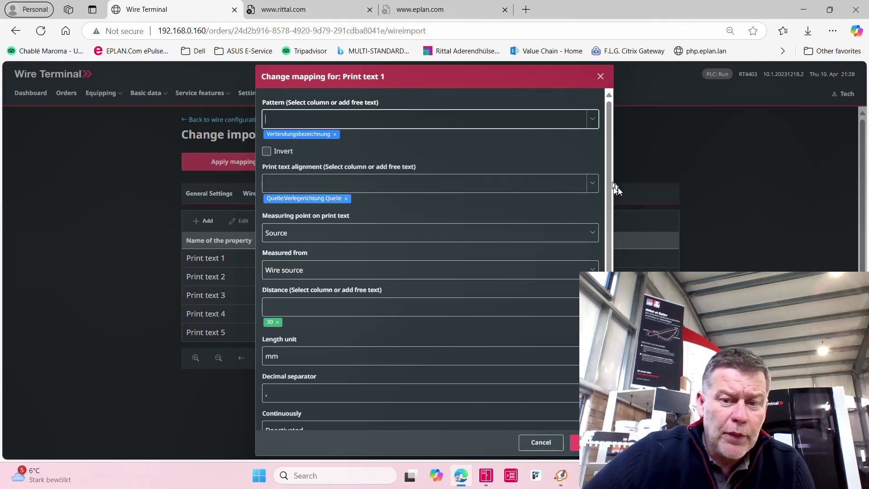
pyautogui.click(592, 184)
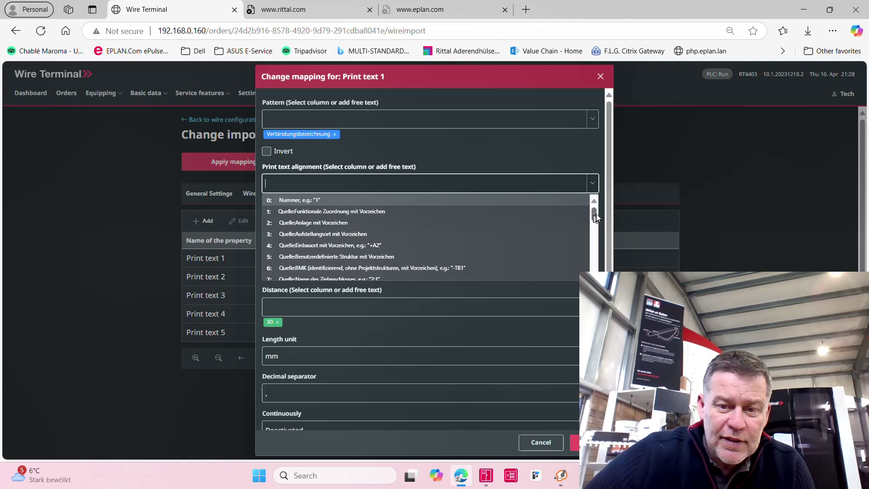
pyautogui.moveTo(594, 216); pyautogui.dragTo(596, 225)
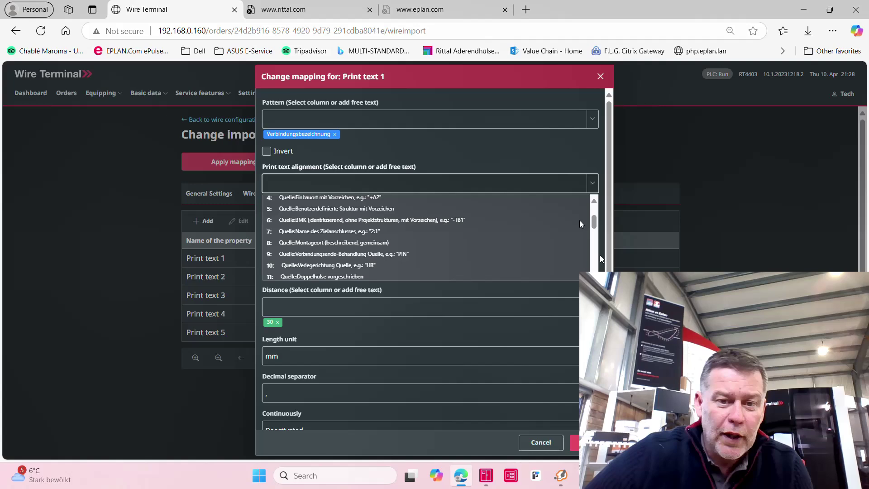
pyautogui.press('Return')
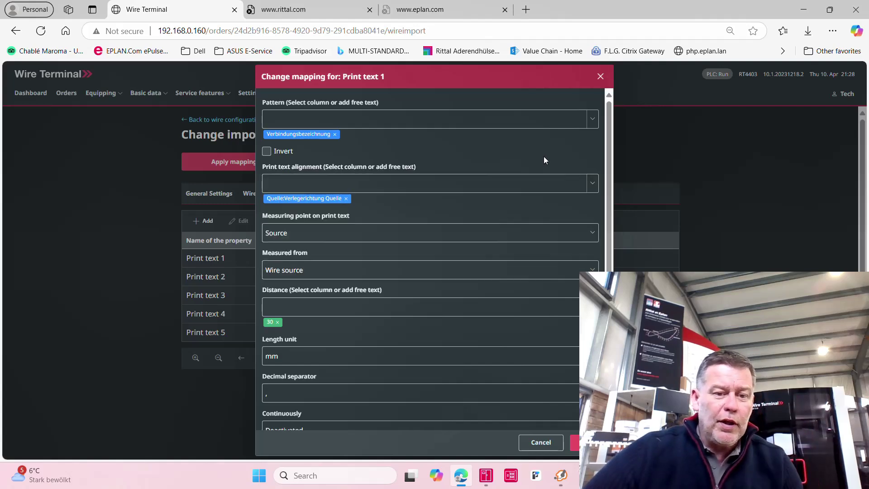
pyautogui.click(540, 441)
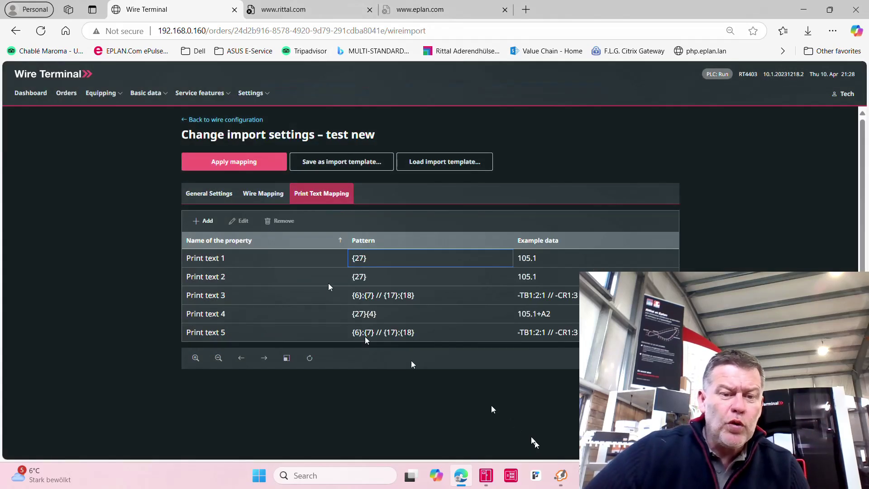
# - Examine the target routing direction column, Ziel:Verlegerichtung Ziel, among Print text 2's alignment choices, and cancel the mapping dialog
pyautogui.doubleClick(374, 279)
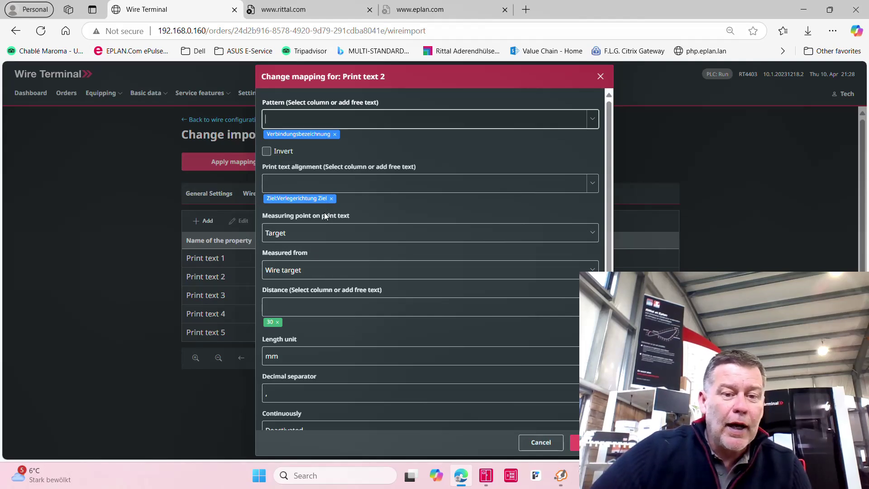
pyautogui.click(592, 183)
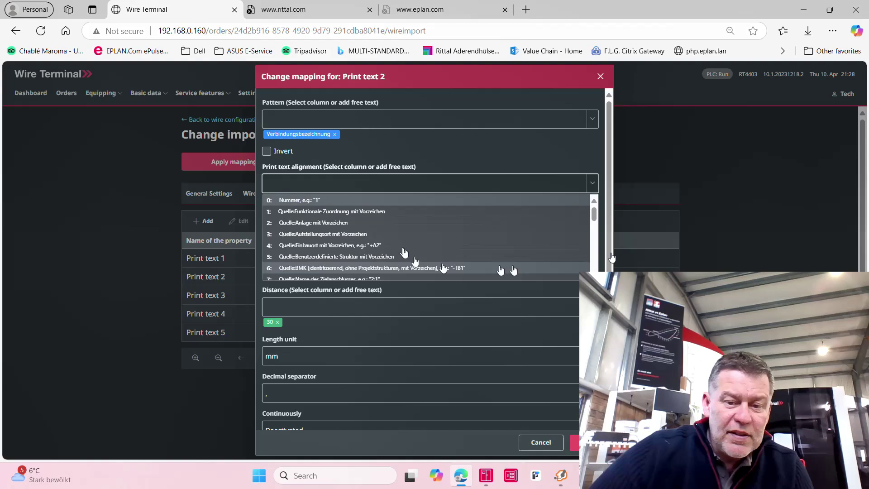
pyautogui.scroll(-3, 595, 224)
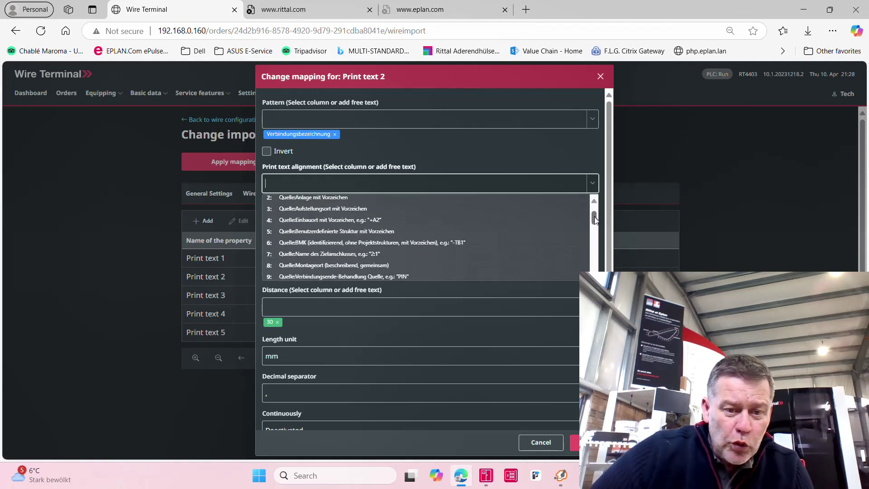
pyautogui.moveTo(594, 221); pyautogui.dragTo(593, 243)
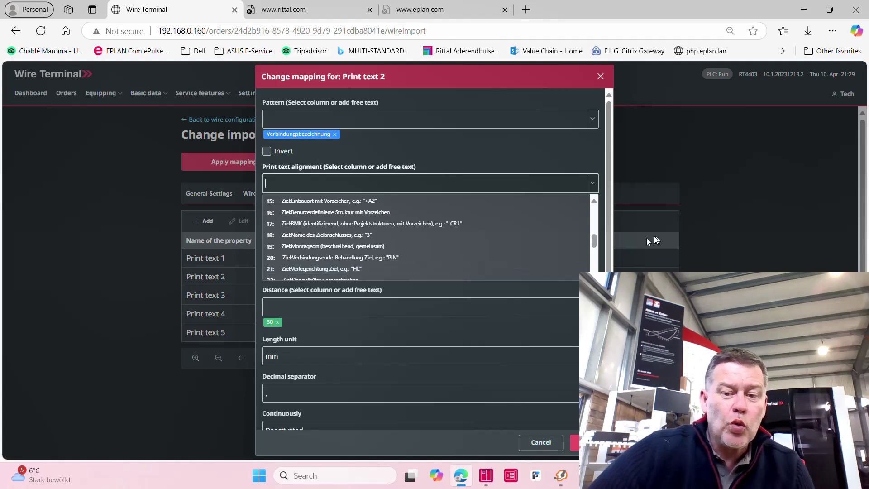
pyautogui.click(461, 271)
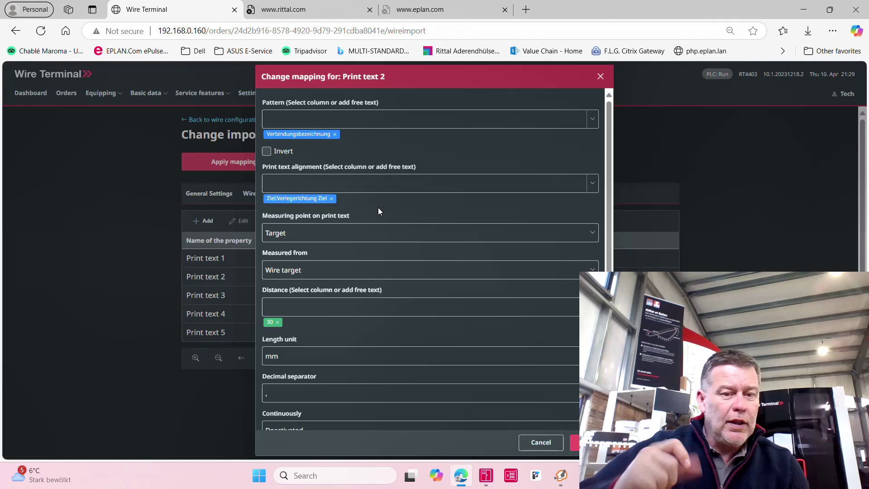
pyautogui.click(543, 443)
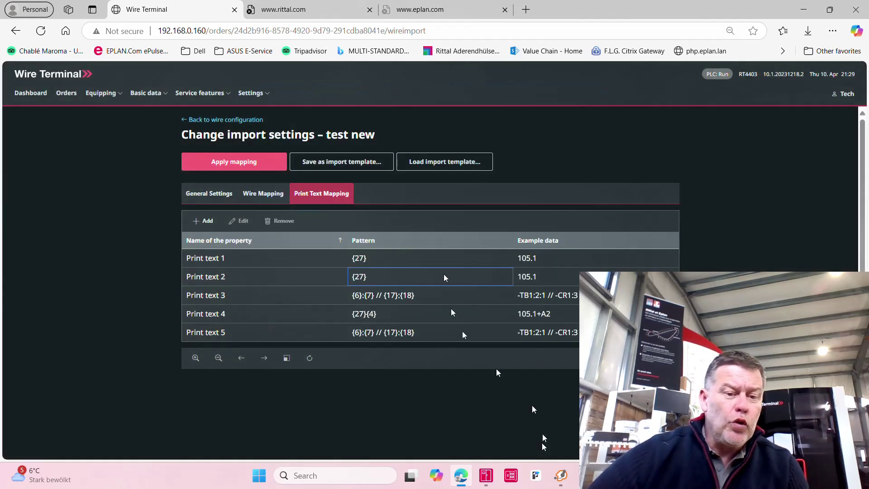
# - Return to the wire configuration, reopen the import settings' print text mapping, and examine the example data of Print text 3
pyautogui.click(221, 120)
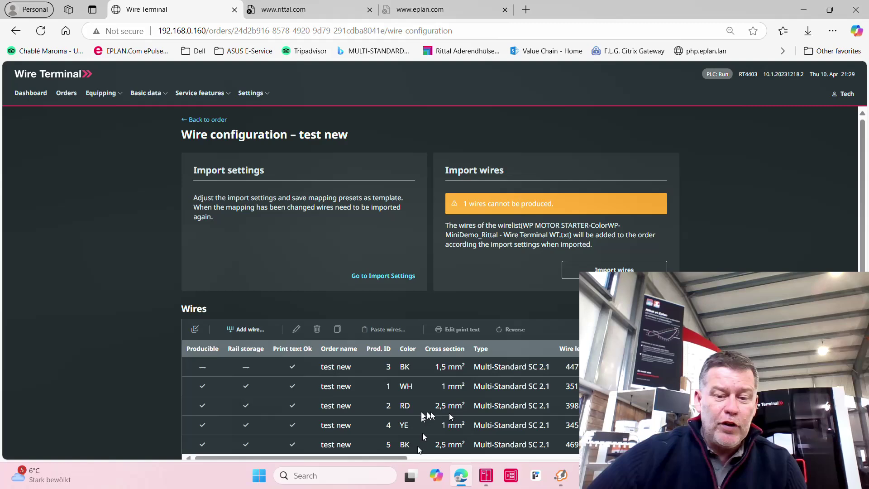
pyautogui.click(384, 277)
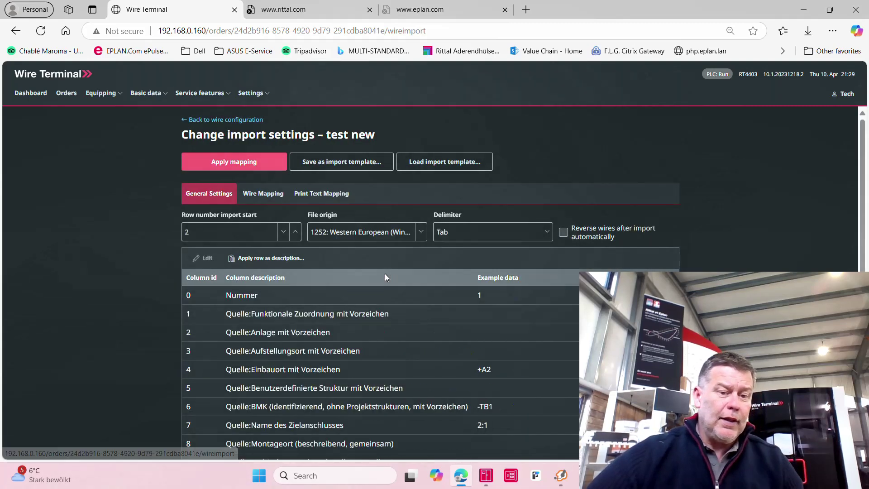
pyautogui.click(214, 120)
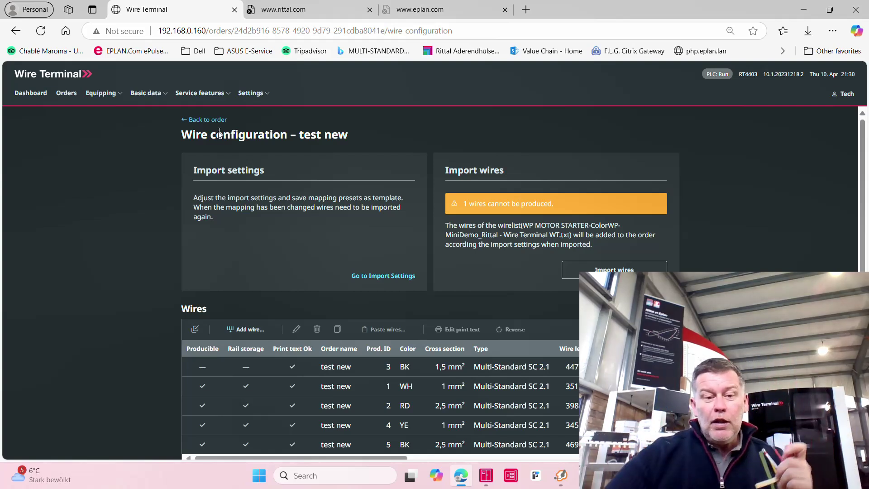
pyautogui.click(383, 275)
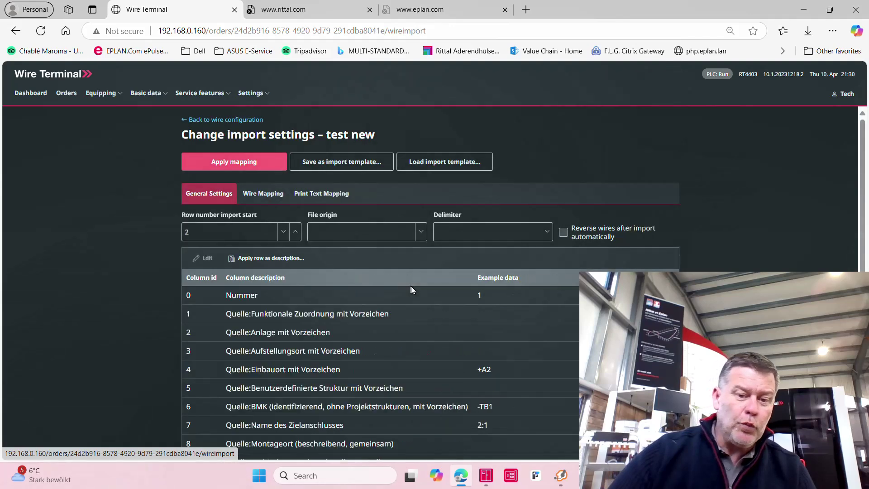
pyautogui.click(338, 193)
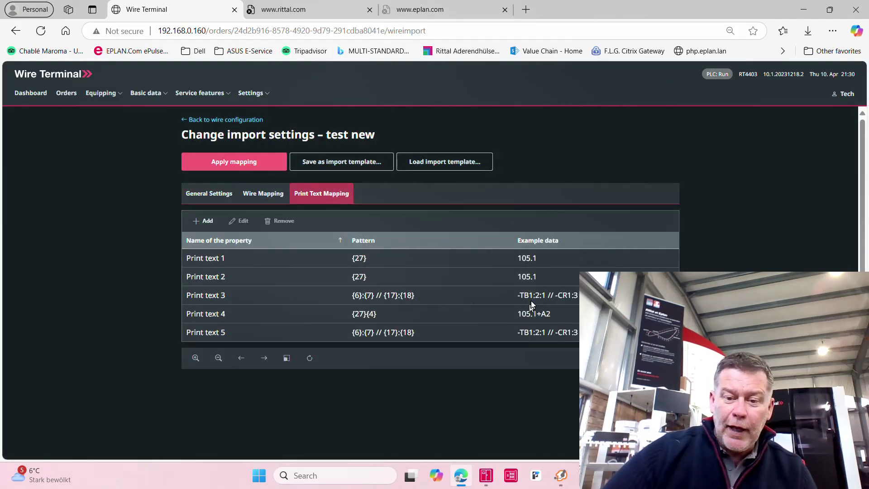
pyautogui.moveTo(539, 302); pyautogui.dragTo(578, 302)
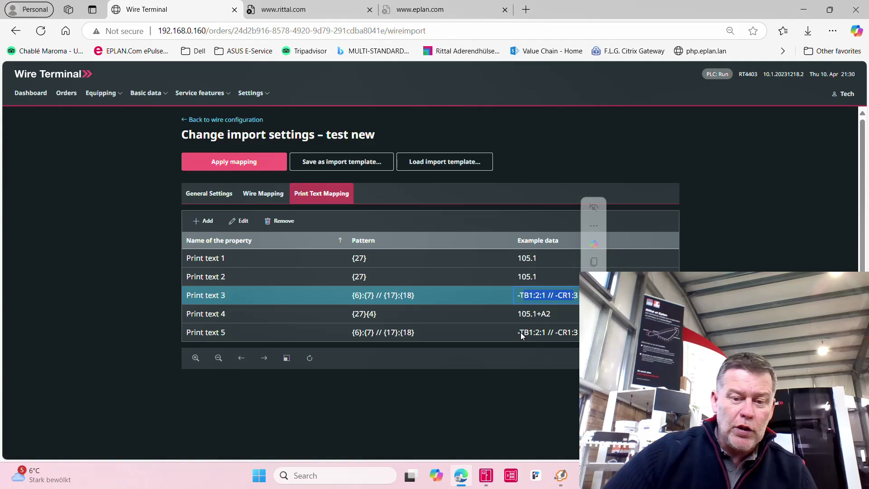